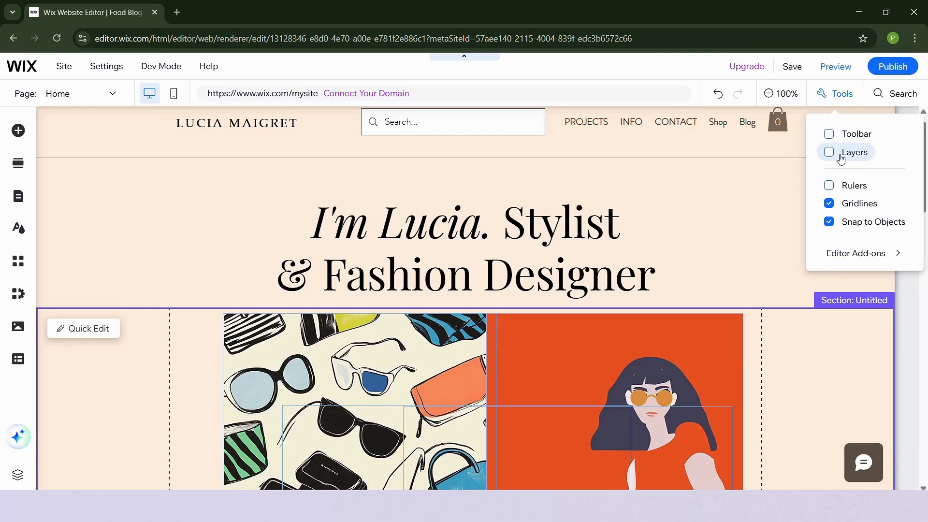
# - Show the Layers panel and collapse its Footer, Page and Header groups
pyautogui.click(840, 159)
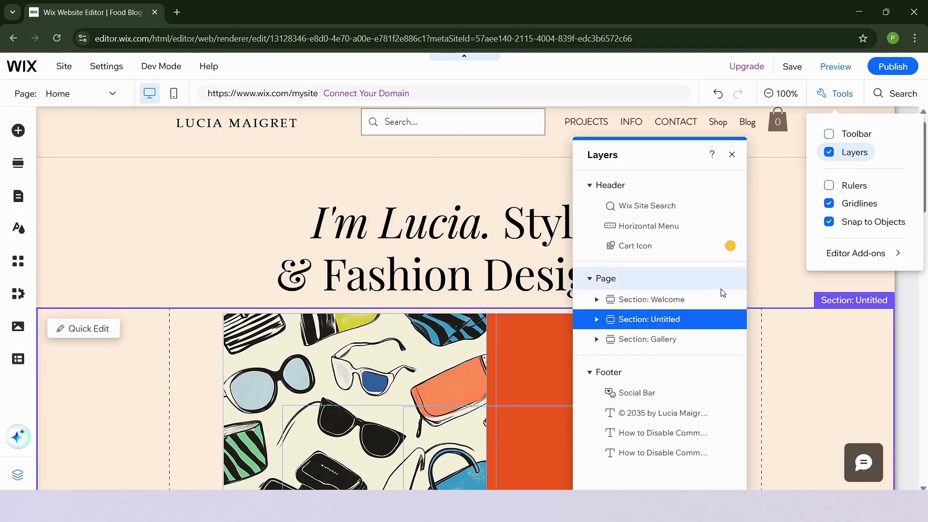
pyautogui.click(589, 372)
pyautogui.click(590, 278)
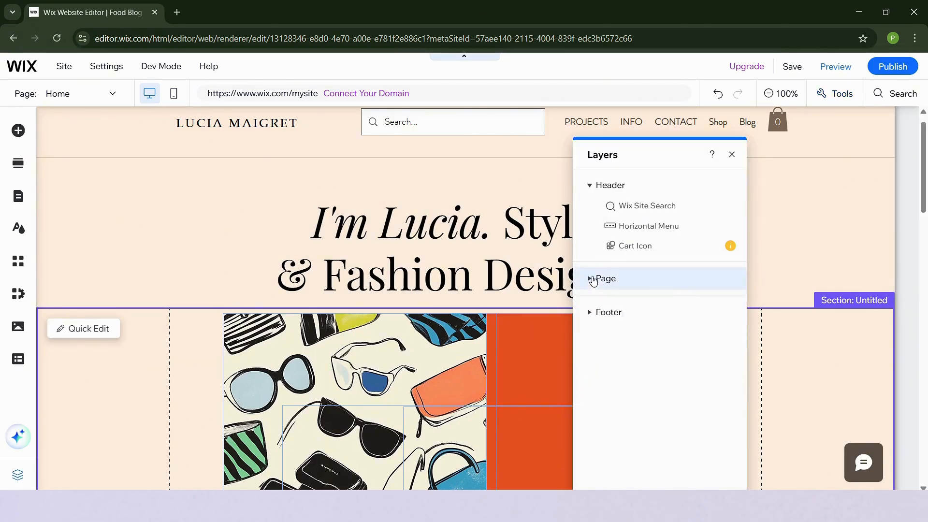
pyautogui.click(591, 187)
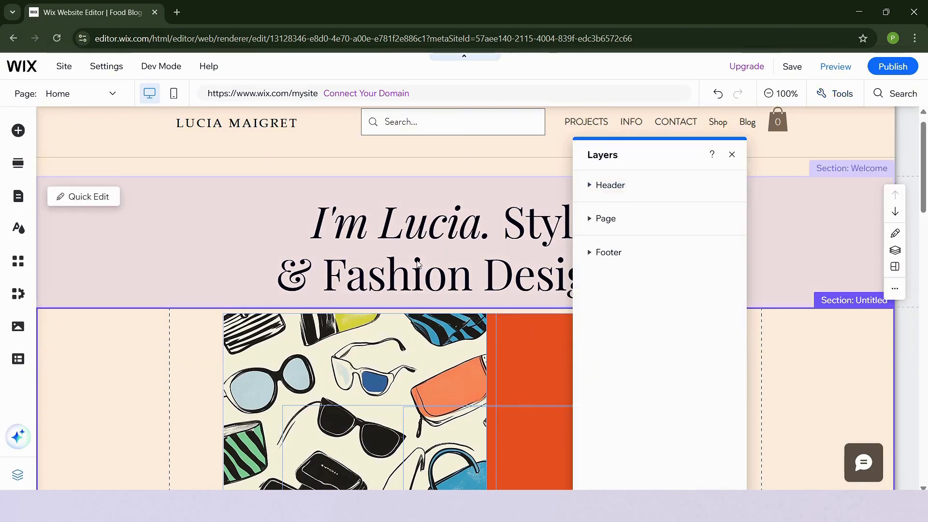
# - Look over the home page, and select the Header layer and its site search, horizontal menu and cart icon layers in turn
pyautogui.scroll(1, 540, 186)
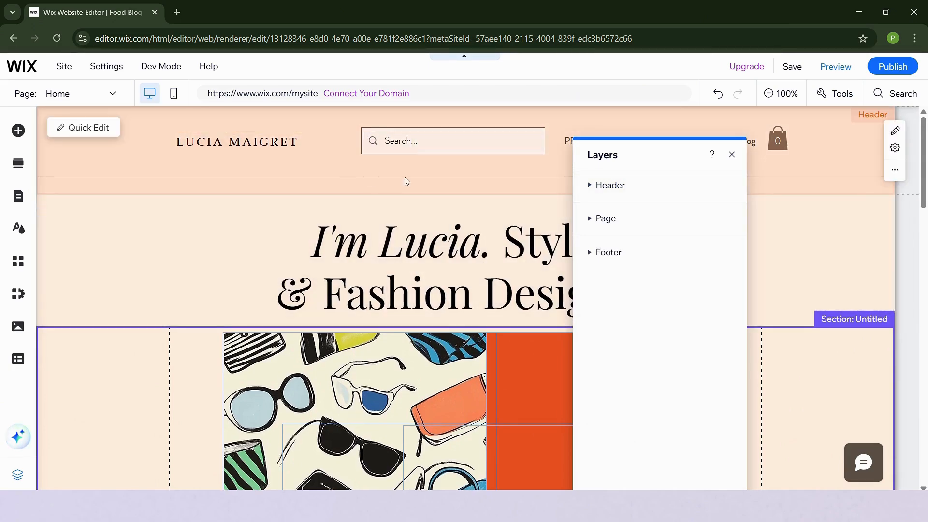
pyautogui.scroll(-2, 430, 232)
pyautogui.scroll(-10, 427, 238)
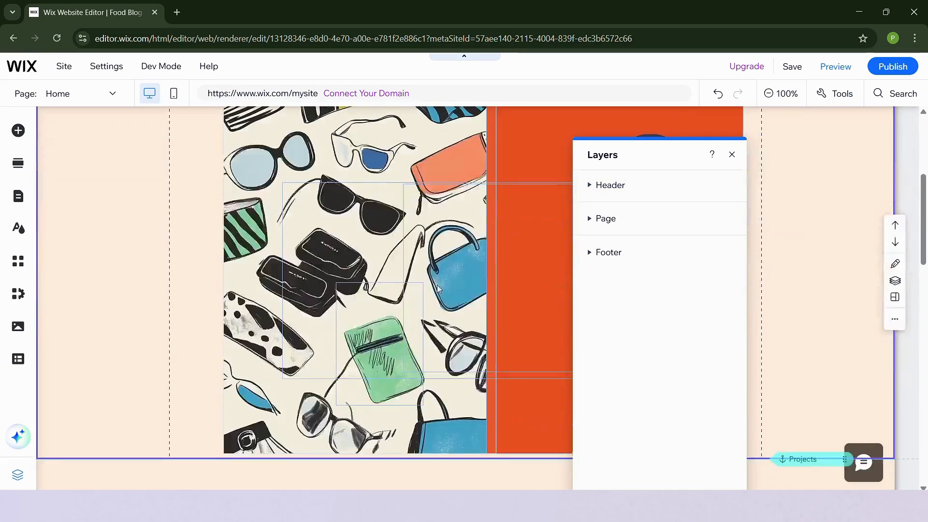
pyautogui.scroll(-5, 437, 290)
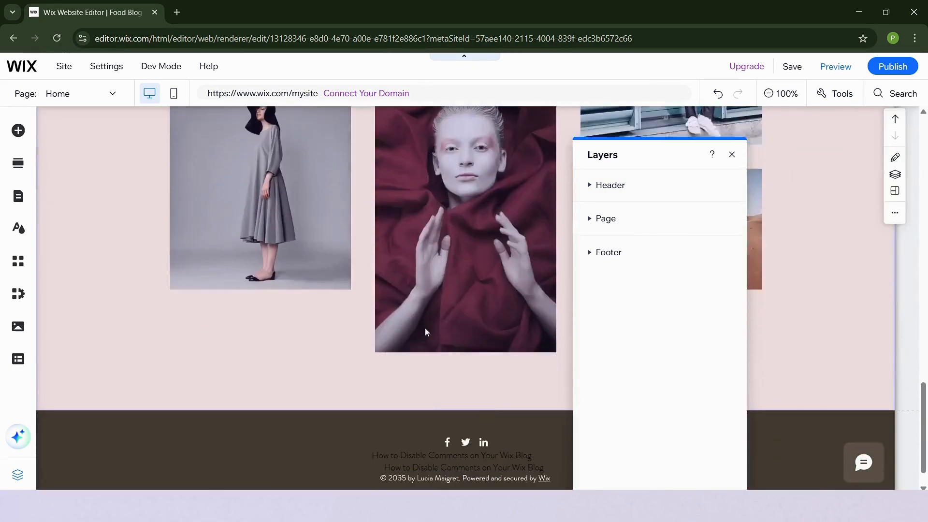
pyautogui.scroll(15, 468, 415)
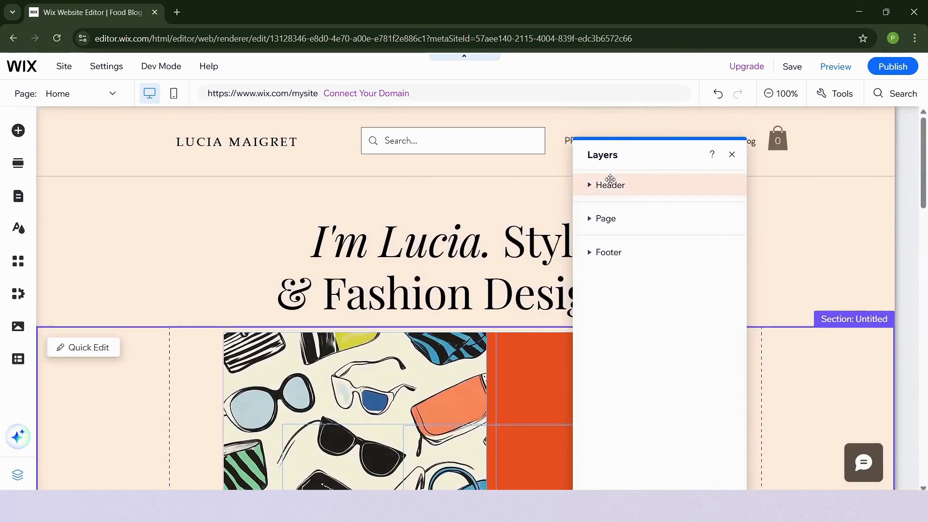
pyautogui.click(628, 185)
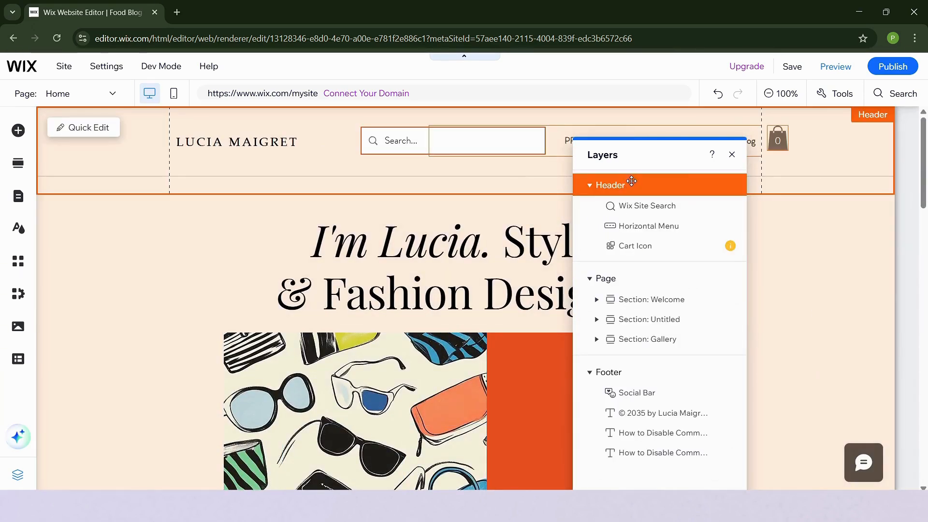
pyautogui.click(641, 207)
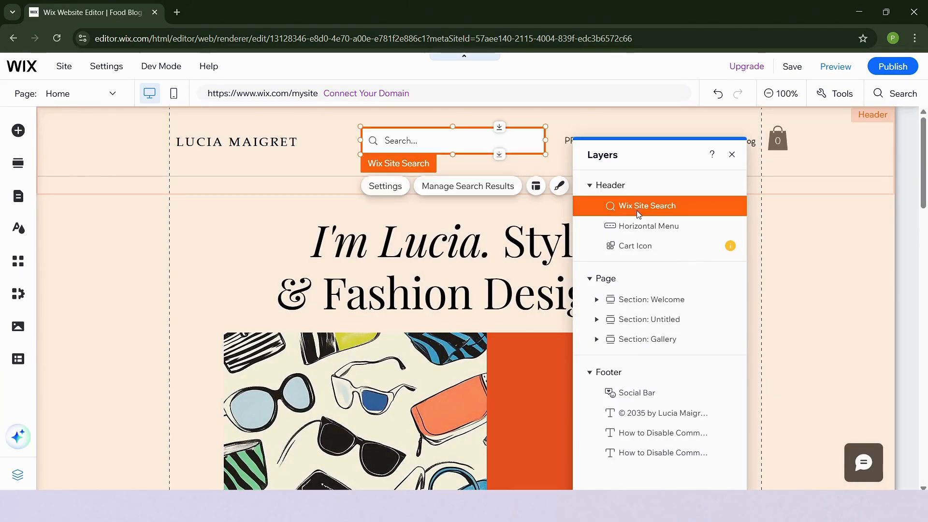
pyautogui.click(630, 234)
pyautogui.moveTo(638, 170); pyautogui.dragTo(784, 216)
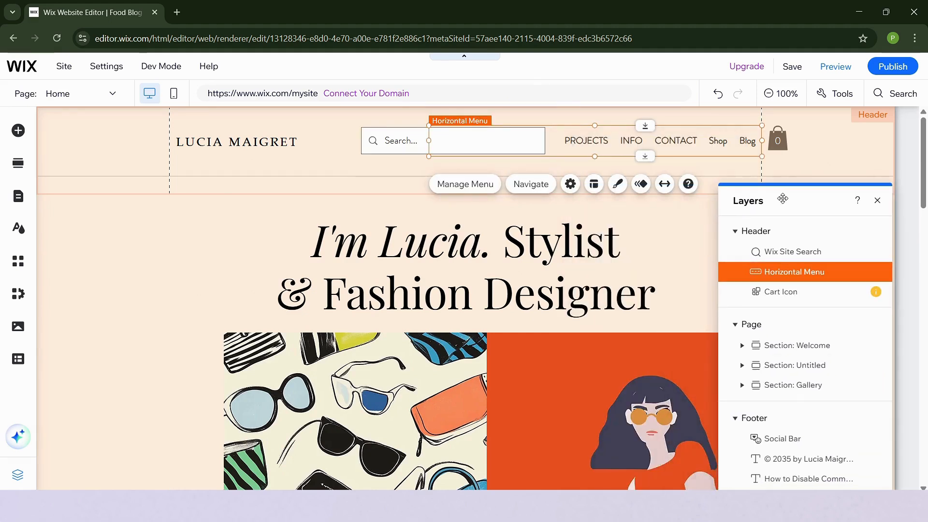
pyautogui.click(772, 294)
# - Select the Page layer and its Welcome, Untitled and Gallery sections in turn to view each on the canvas
pyautogui.moveTo(733, 195); pyautogui.dragTo(601, 126)
pyautogui.click(658, 254)
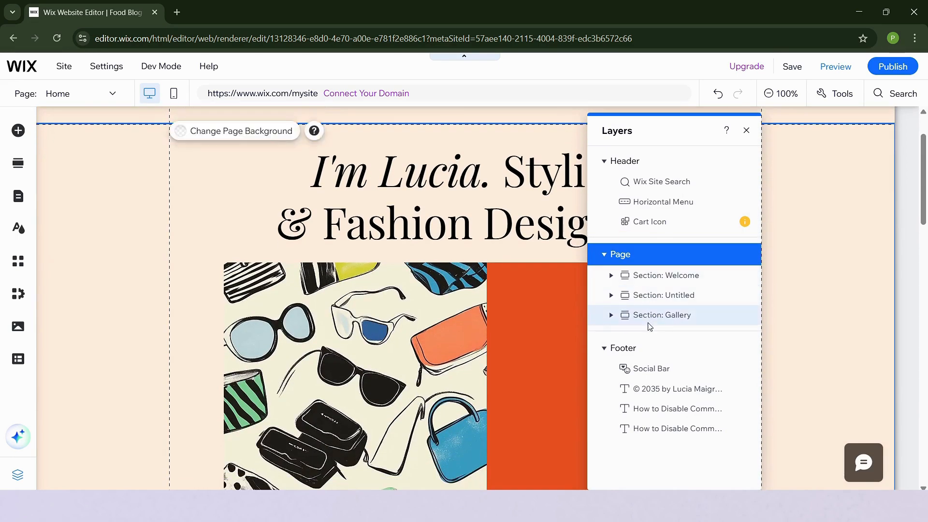
pyautogui.click(659, 280)
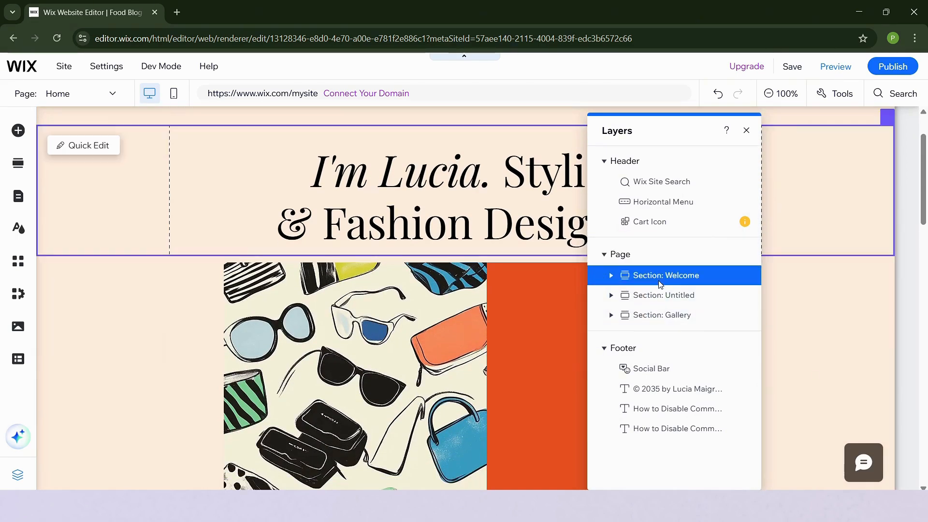
pyautogui.click(653, 295)
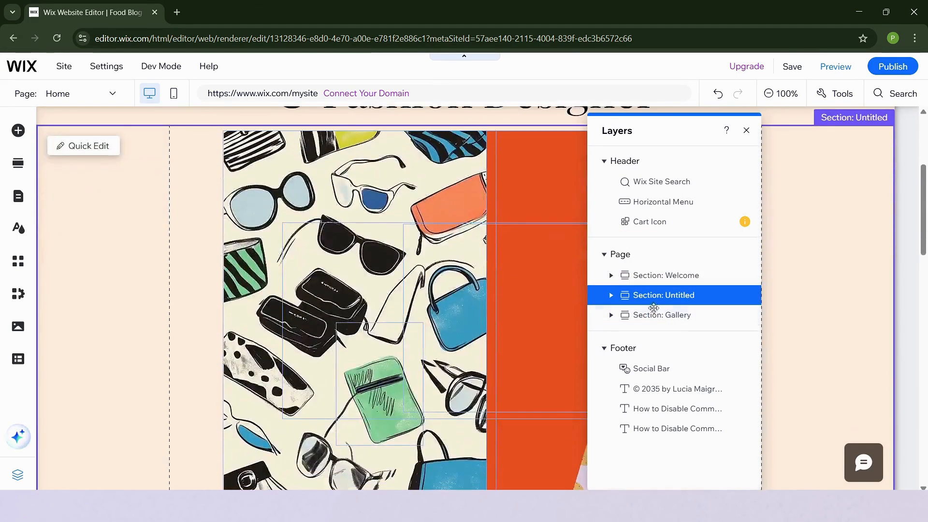
pyautogui.click(655, 314)
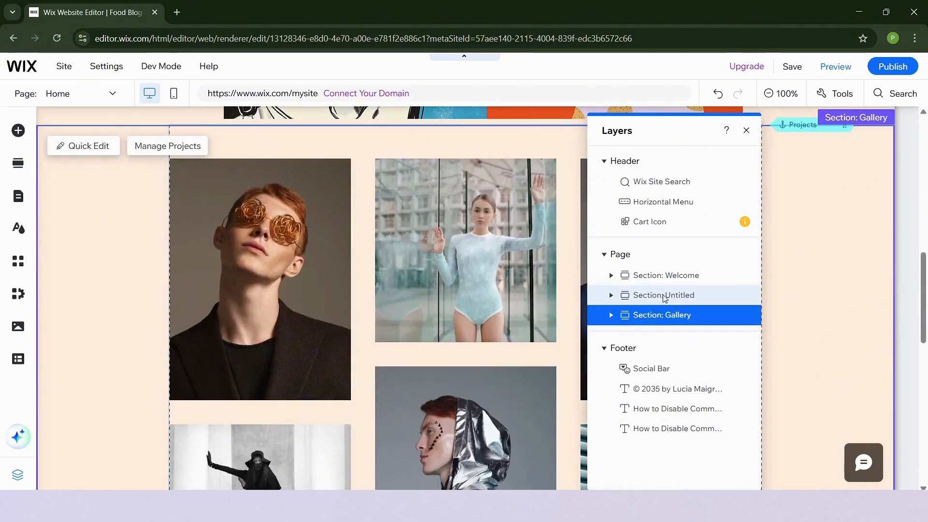
# - Select the Footer layer and its social bar, copyright text and two "How to Disable Comments" text layers in turn
pyautogui.click(652, 350)
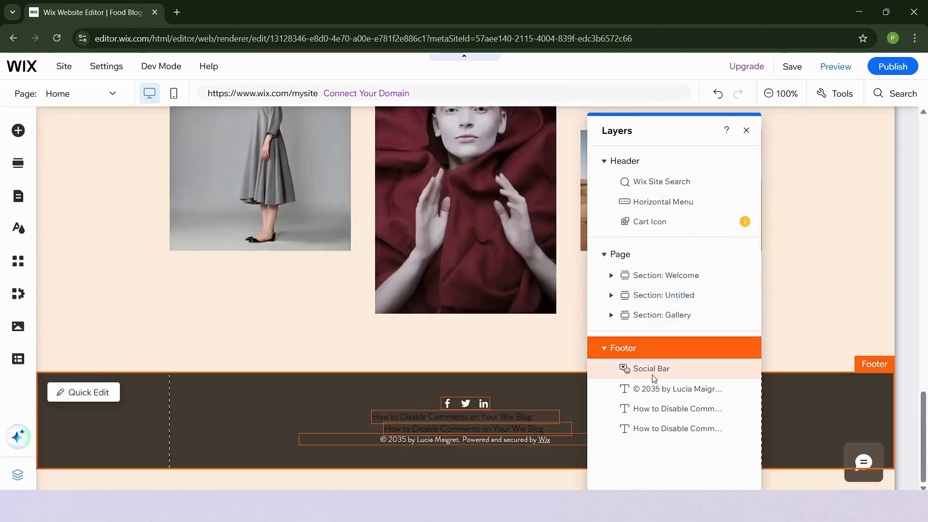
pyautogui.click(652, 368)
pyautogui.click(652, 388)
pyautogui.click(653, 410)
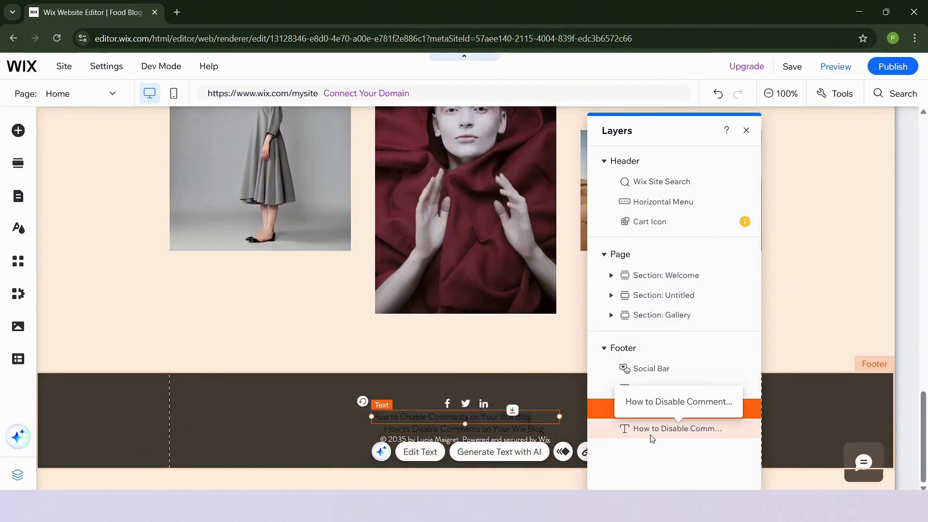
pyautogui.click(654, 429)
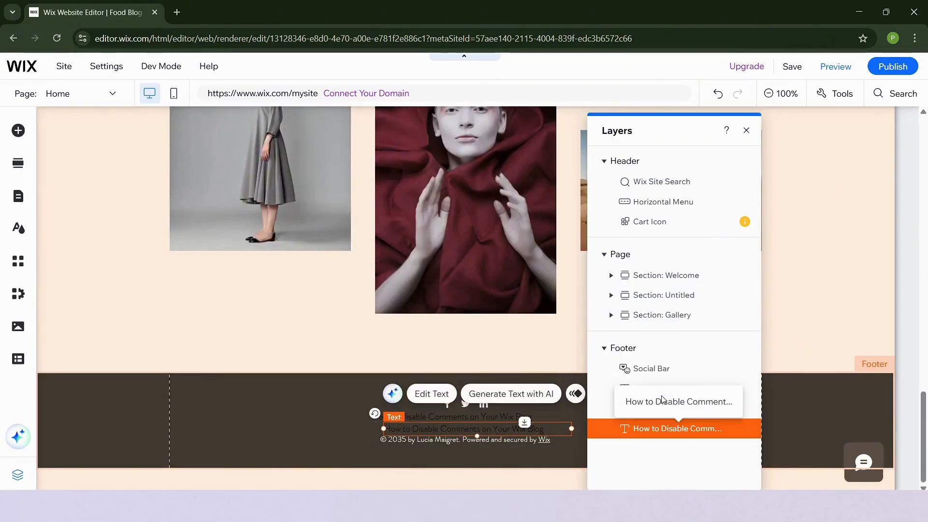
# - Select the Untitled section, expand its layers, and move the Layers panel clear of the section's images
pyautogui.click(667, 255)
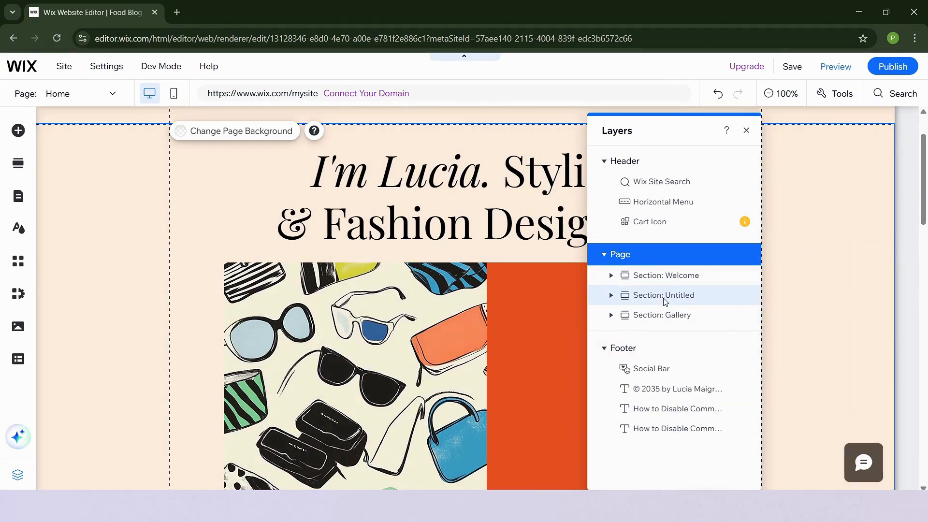
pyautogui.click(664, 296)
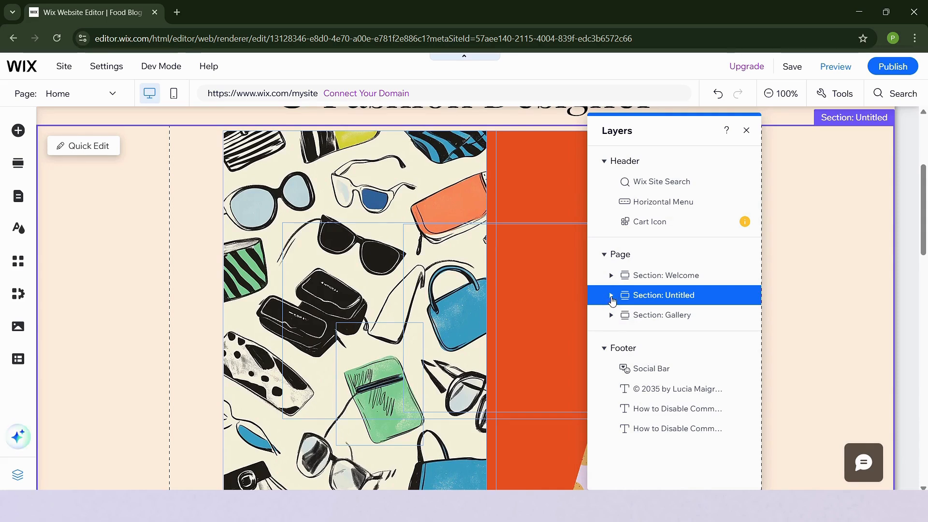
pyautogui.click(612, 296)
pyautogui.moveTo(612, 299); pyautogui.dragTo(612, 303)
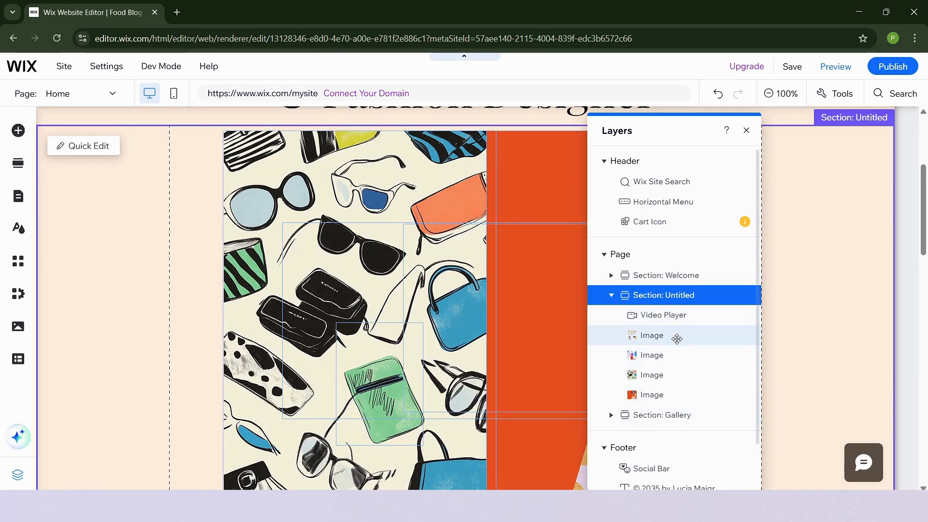
pyautogui.moveTo(642, 133); pyautogui.dragTo(808, 133)
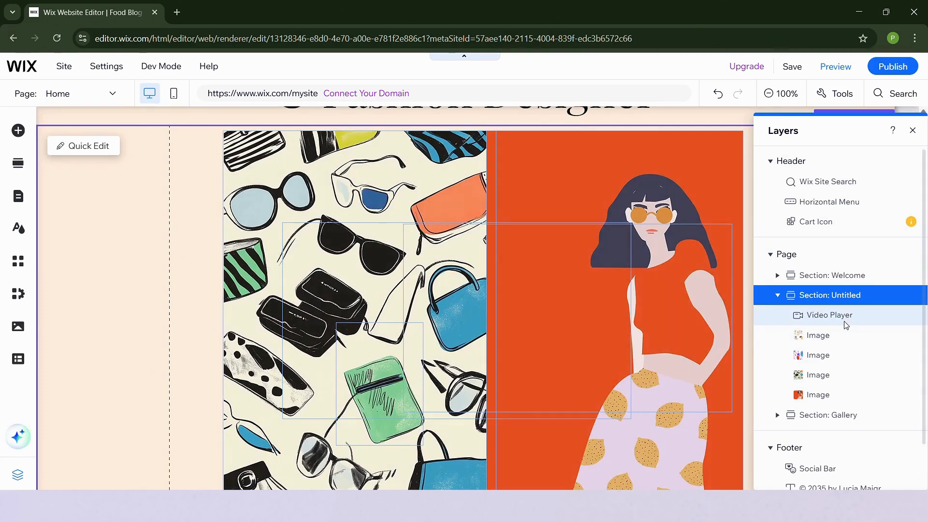
# - Move the Video Player layer below the four Image layers in the Untitled section's list
pyautogui.click(817, 321)
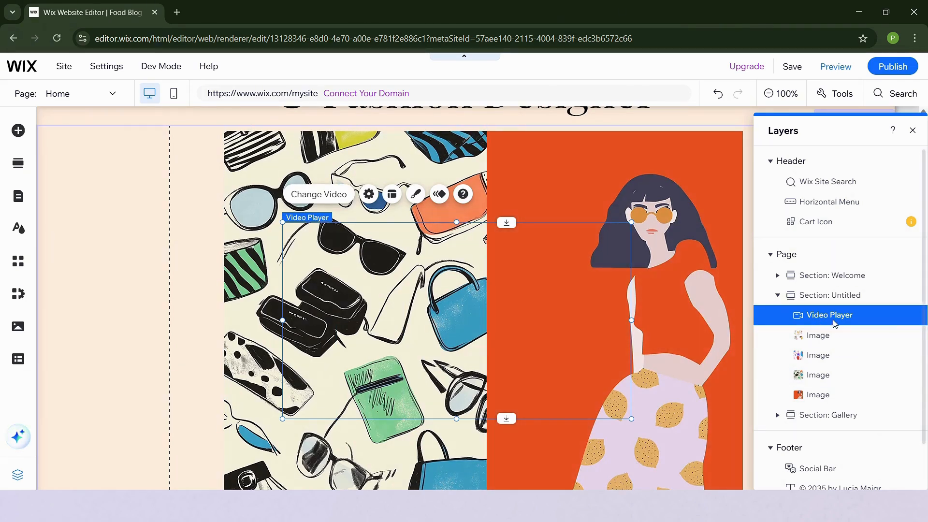
pyautogui.moveTo(826, 319); pyautogui.dragTo(818, 396)
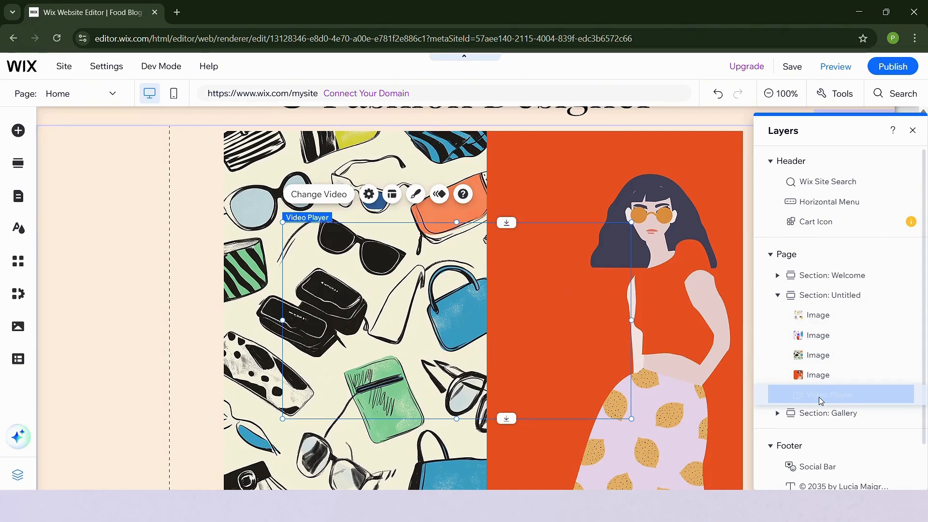
pyautogui.moveTo(818, 396); pyautogui.dragTo(819, 397)
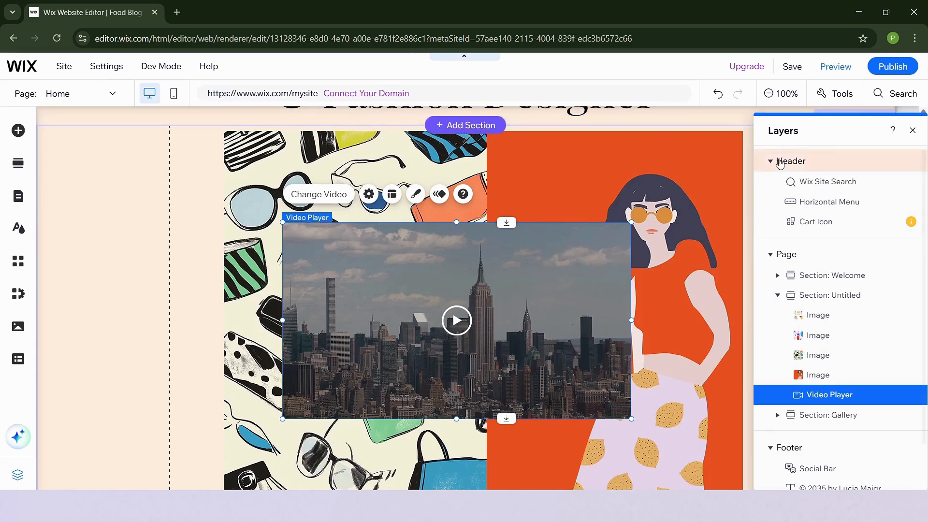
# - Move the orange woman image to the Untitled section's right edge and the sunglasses-and-bags pattern image to its left edge
pyautogui.moveTo(799, 115); pyautogui.dragTo(291, 116)
pyautogui.moveTo(275, 17); pyautogui.dragTo(224, 19)
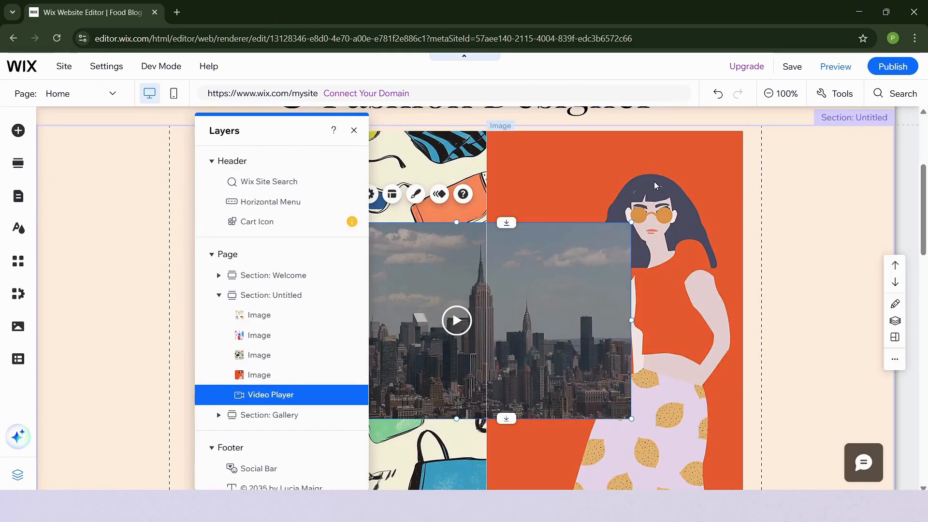
pyautogui.moveTo(653, 182); pyautogui.dragTo(810, 167)
pyautogui.click(472, 171)
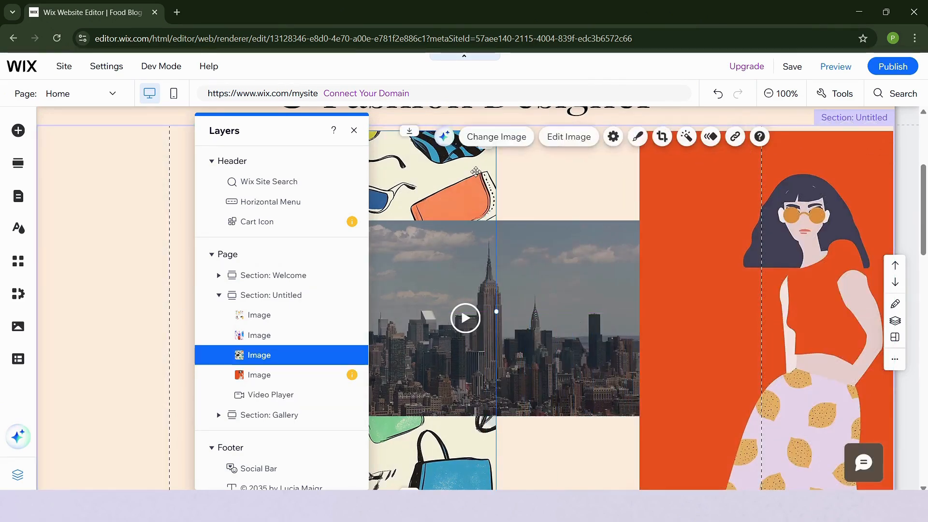
pyautogui.moveTo(471, 171)
pyautogui.mouseDown()
pyautogui.moveTo(288, 159)
pyautogui.moveTo(284, 174)
pyautogui.moveTo(290, 159)
pyautogui.moveTo(147, 134)
pyautogui.mouseUp()
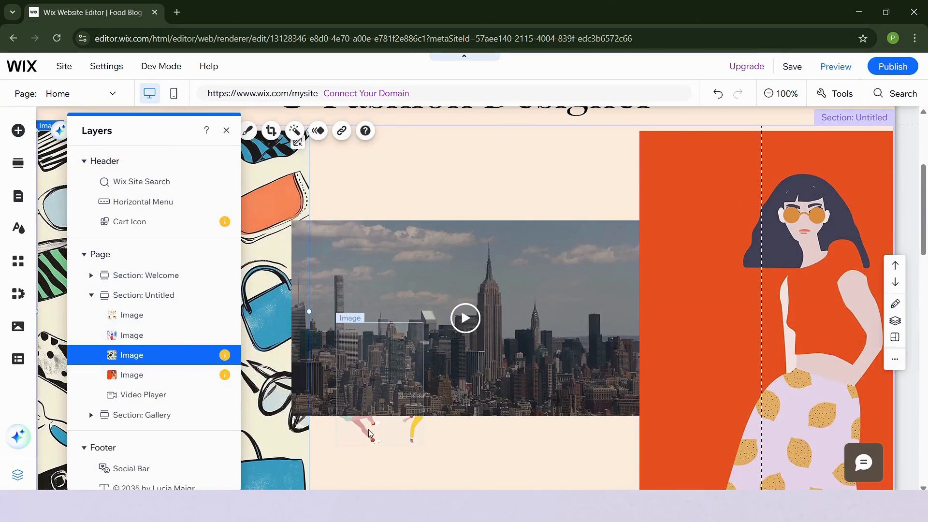
# - Place the colourful figures image above the video, and the small dancers image centred over the video's lower edge
pyautogui.moveTo(371, 434); pyautogui.dragTo(483, 453)
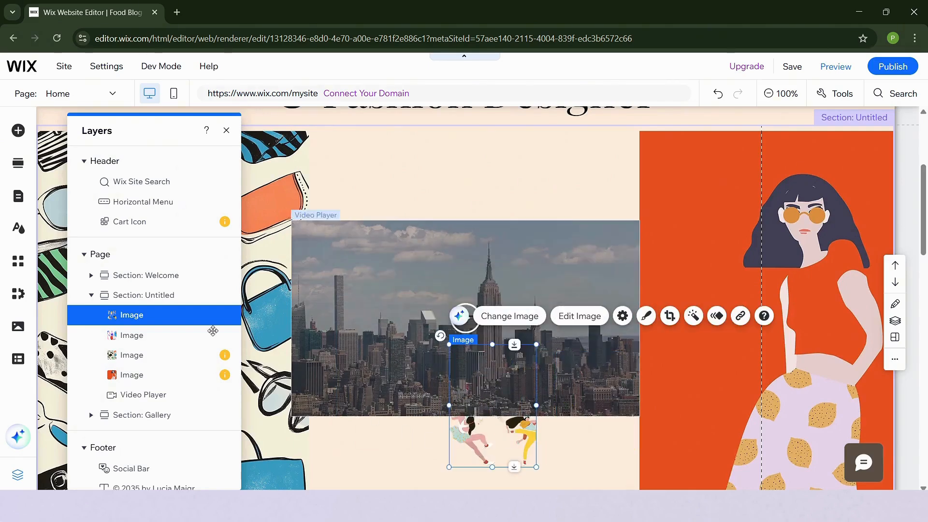
pyautogui.click(161, 337)
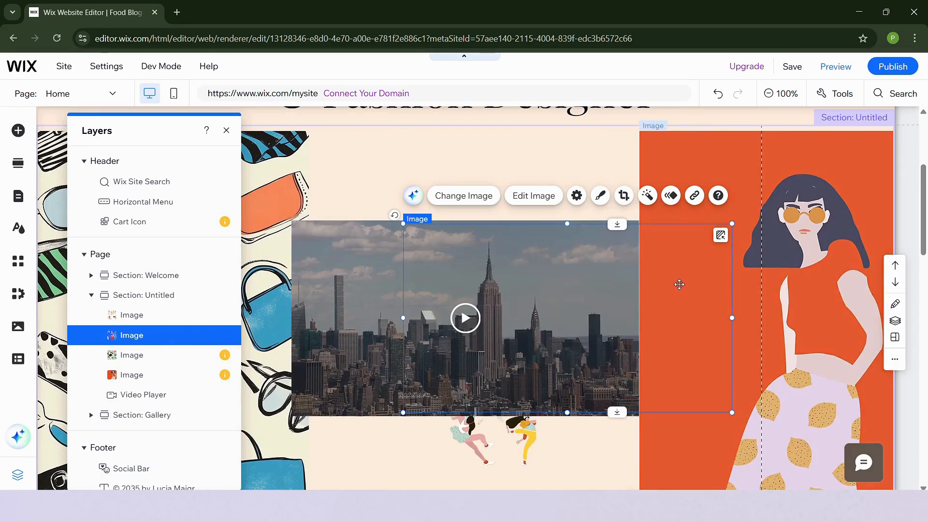
pyautogui.moveTo(679, 284); pyautogui.dragTo(586, 186)
pyautogui.moveTo(515, 447); pyautogui.dragTo(384, 392)
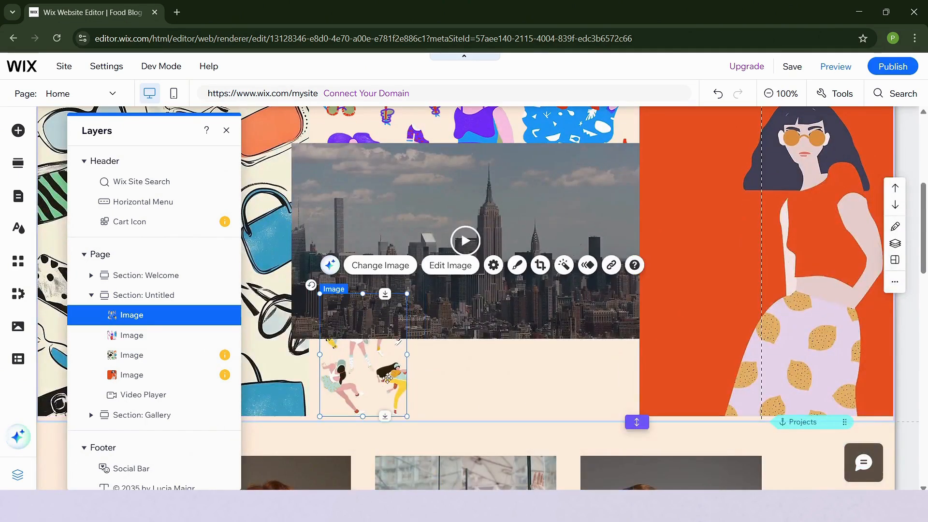
pyautogui.moveTo(336, 360); pyautogui.dragTo(437, 354)
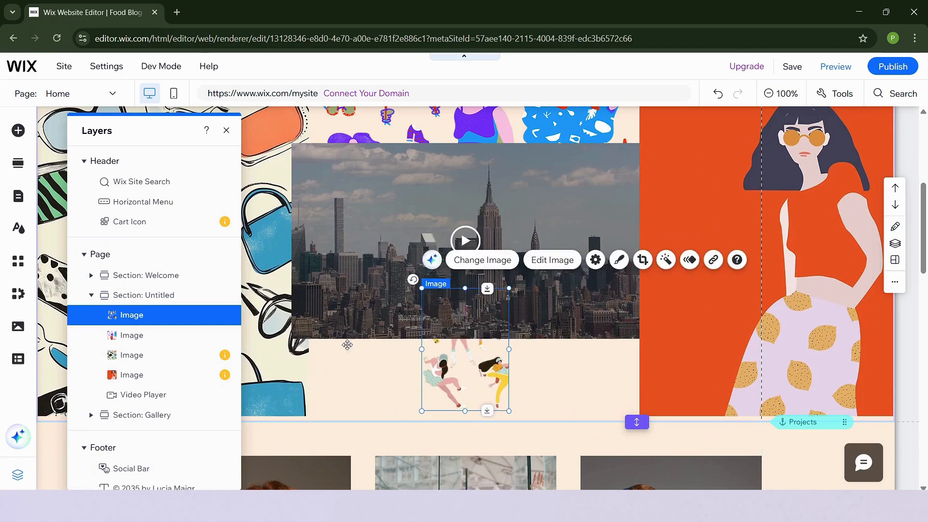
# - Move the dancers image's layer below Video Player in the Untitled section, and shift the image slightly down on the page
pyautogui.moveTo(169, 320); pyautogui.dragTo(178, 392)
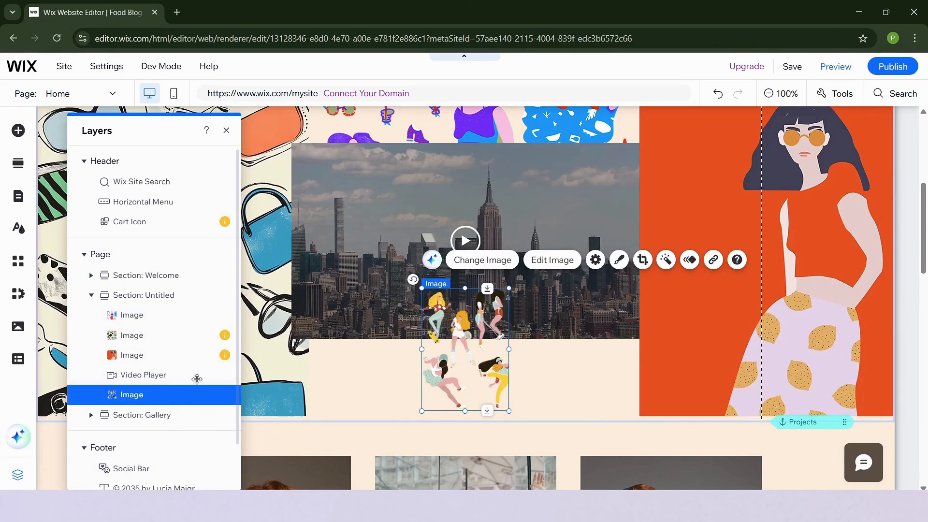
pyautogui.moveTo(449, 358); pyautogui.dragTo(471, 369)
pyautogui.click(557, 379)
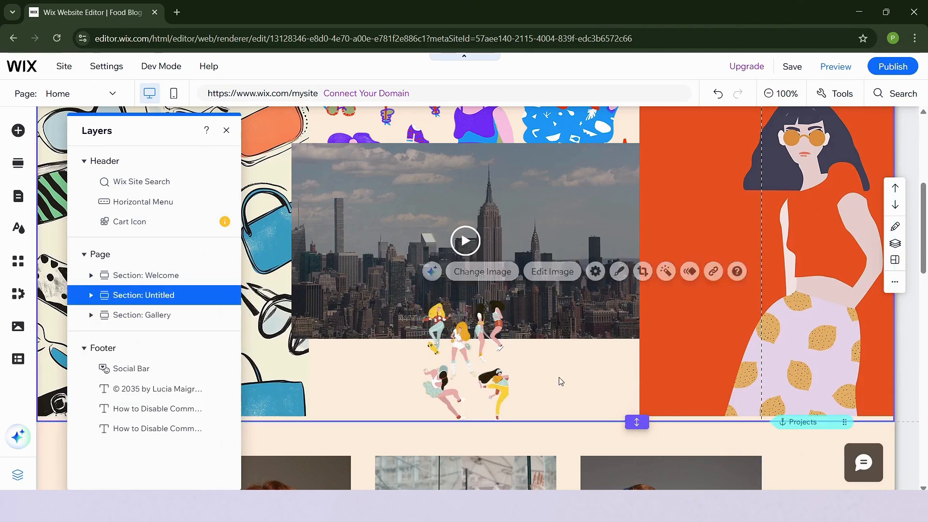
pyautogui.scroll(1, 598, 412)
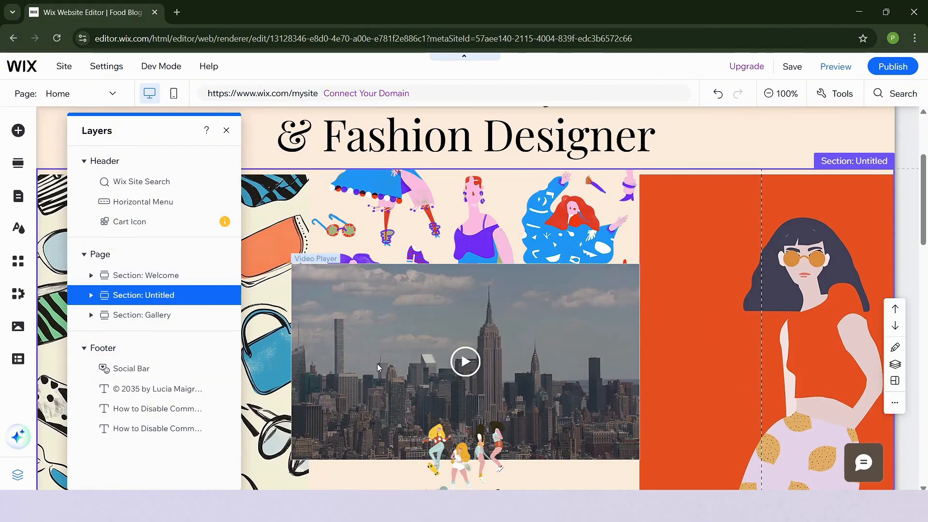
pyautogui.scroll(-12, 379, 367)
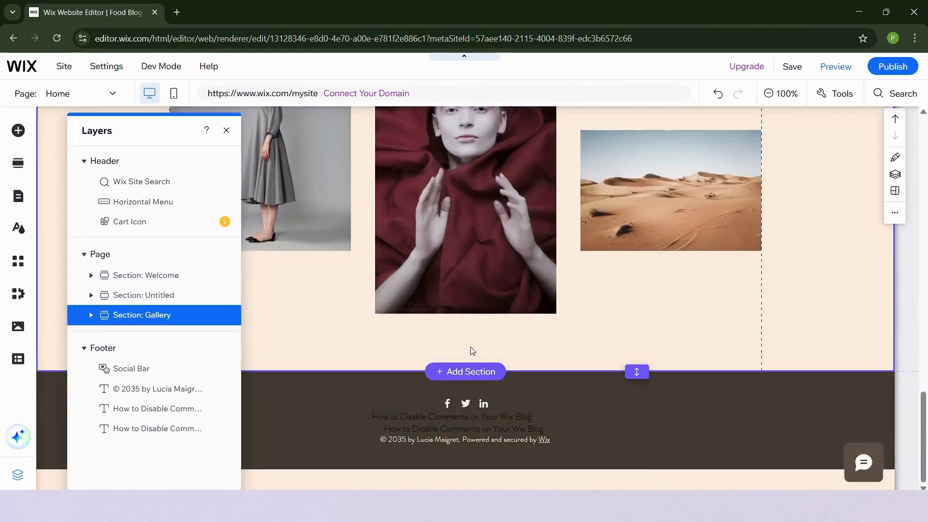
# - Add a blank section below Gallery and move it up to directly below the Welcome section, on the page and in the layers list
pyautogui.click(467, 370)
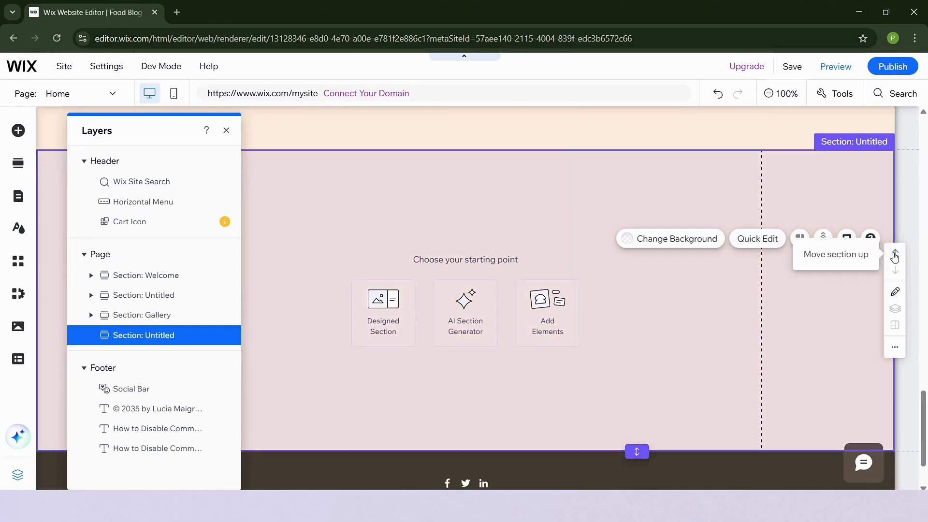
pyautogui.click(895, 253)
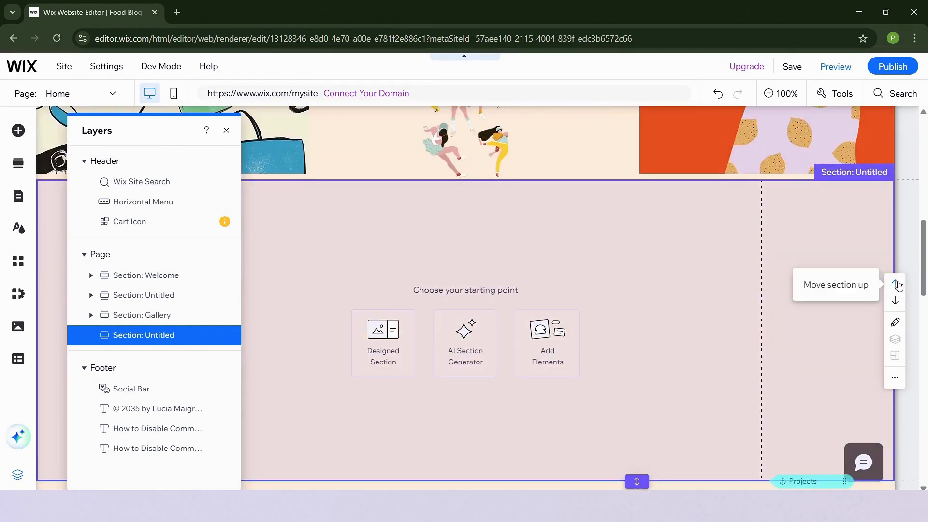
pyautogui.click(896, 284)
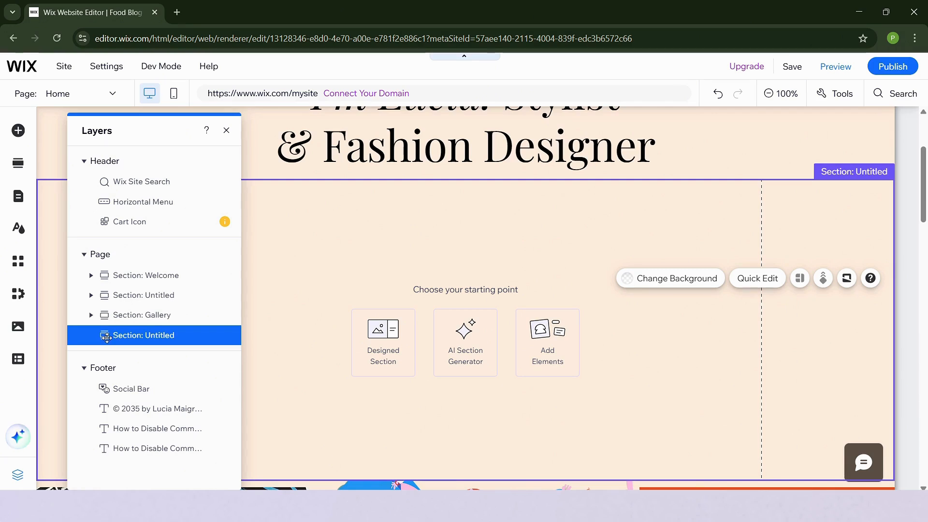
pyautogui.moveTo(126, 336); pyautogui.dragTo(140, 297)
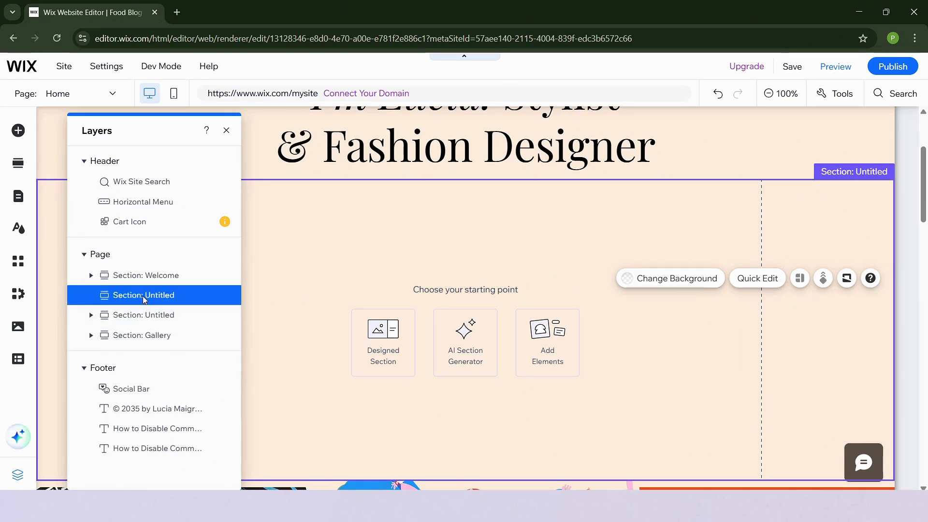
# - Select the two Untitled sections and the Gallery section in turn from the layers list to check their page positions, then close the list
pyautogui.click(159, 315)
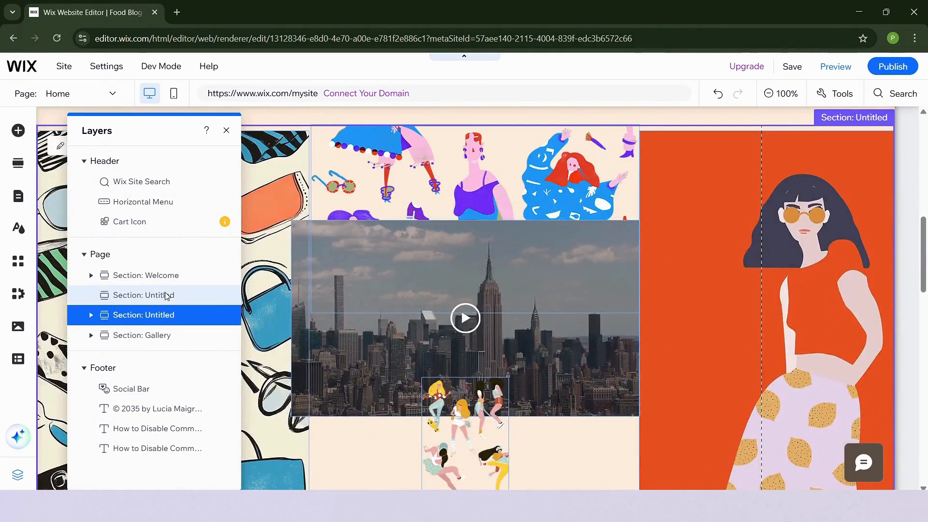
pyautogui.click(164, 303)
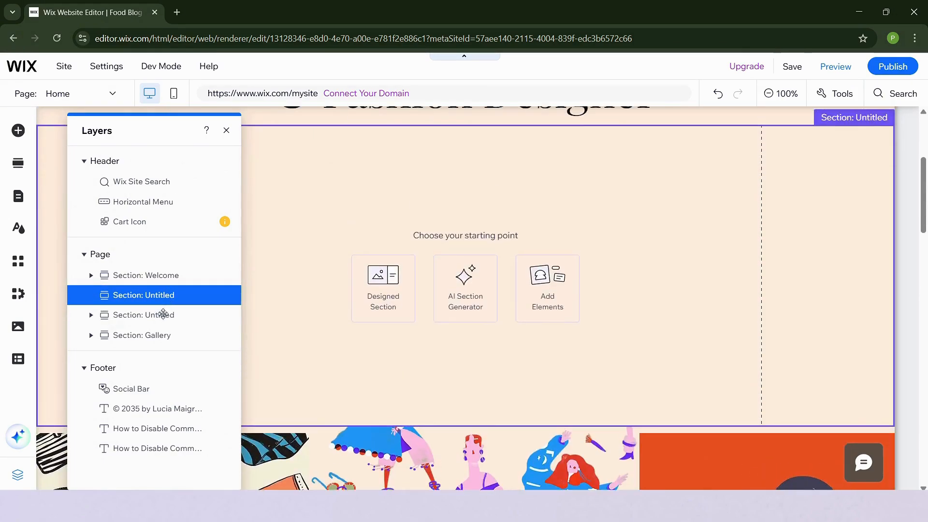
pyautogui.click(163, 315)
pyautogui.click(167, 338)
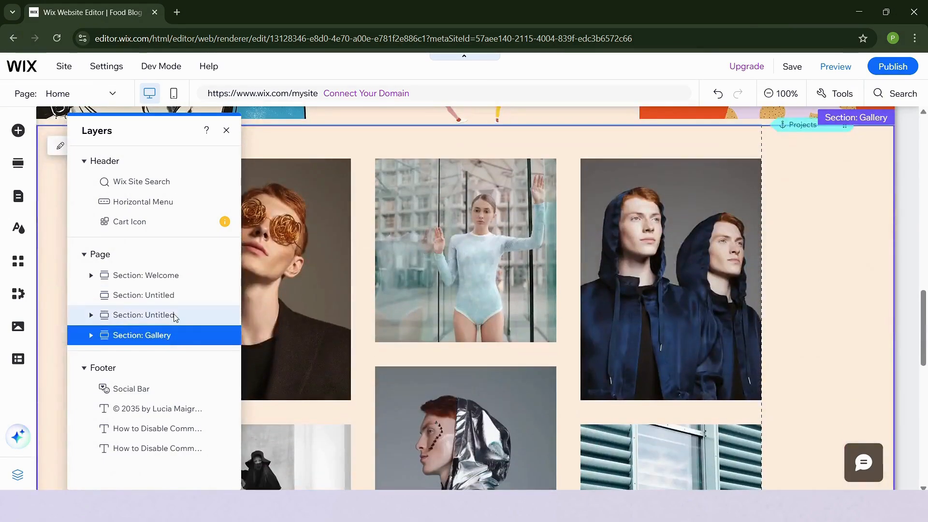
pyautogui.click(172, 315)
pyautogui.click(175, 297)
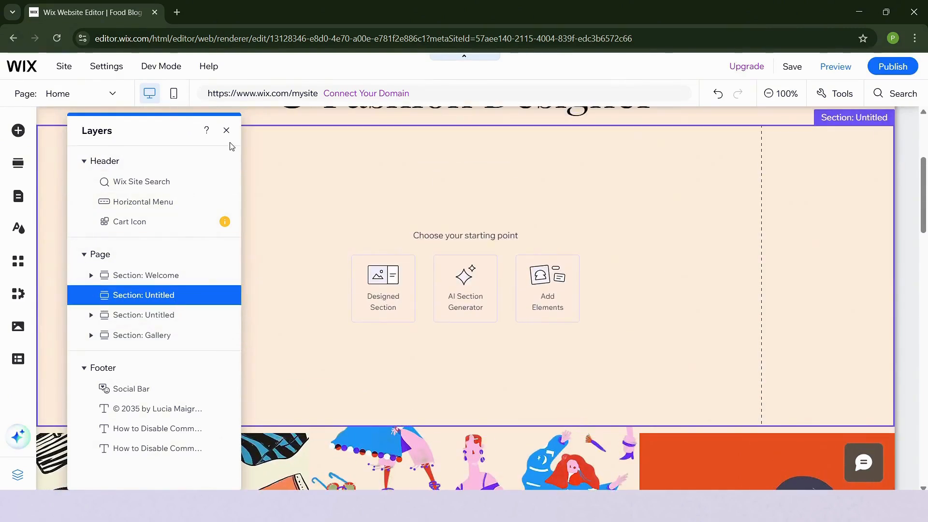
pyautogui.click(227, 131)
# - Rename the blank section below the Welcome section as "Image section" in its section settings
pyautogui.scroll(3, 230, 325)
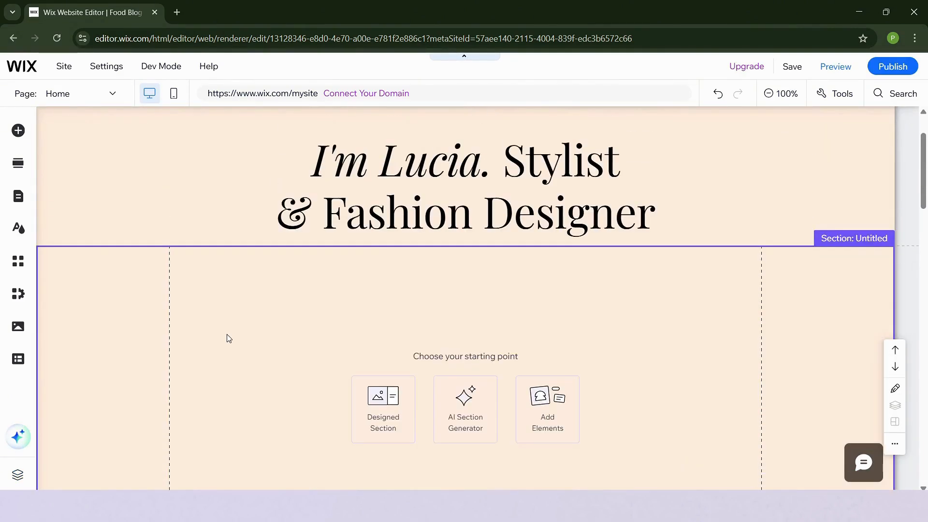
pyautogui.click(225, 269)
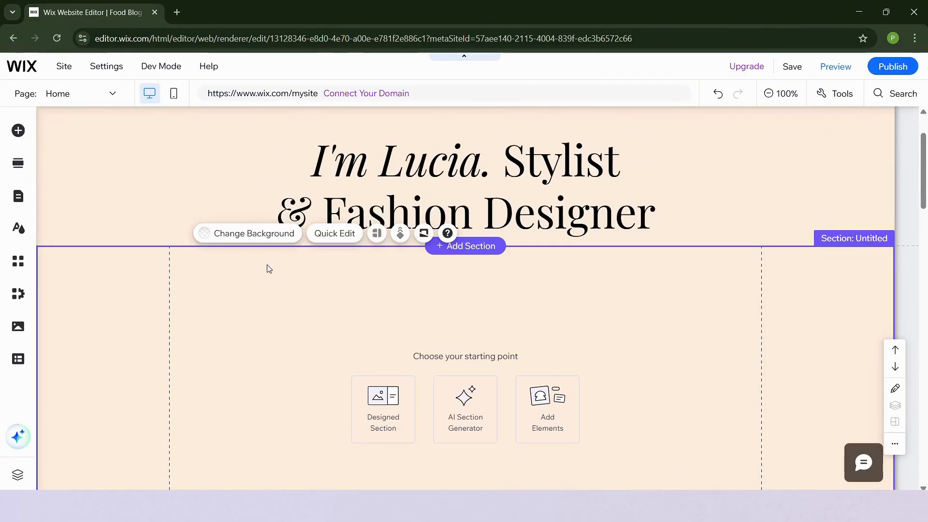
pyautogui.click(213, 349)
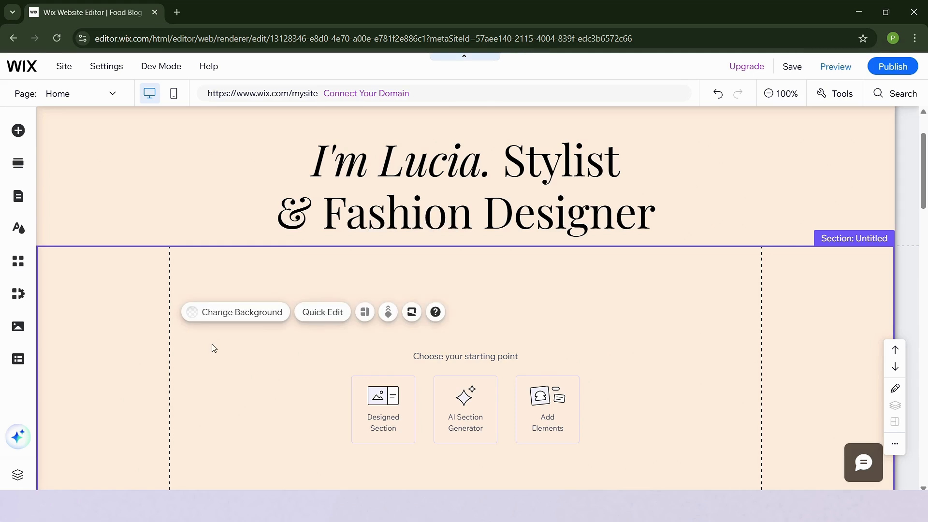
pyautogui.rightClick(147, 290)
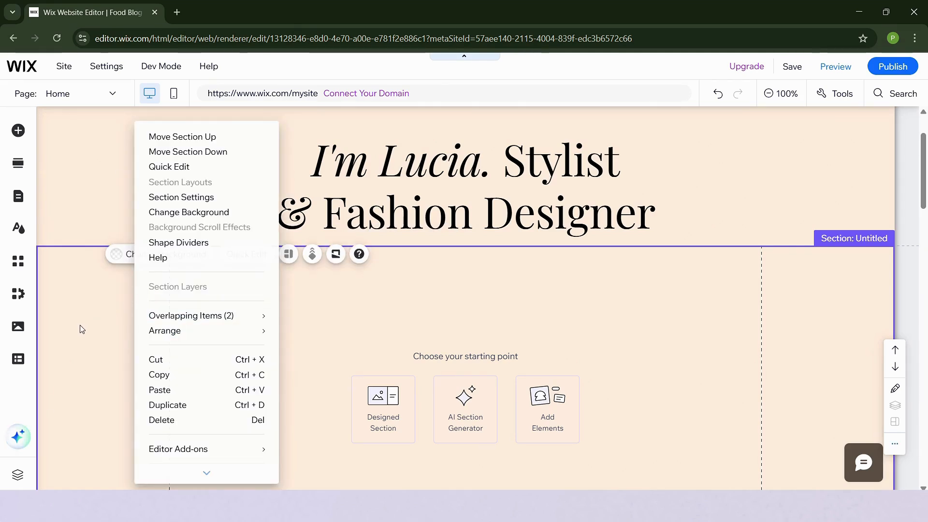
pyautogui.click(182, 198)
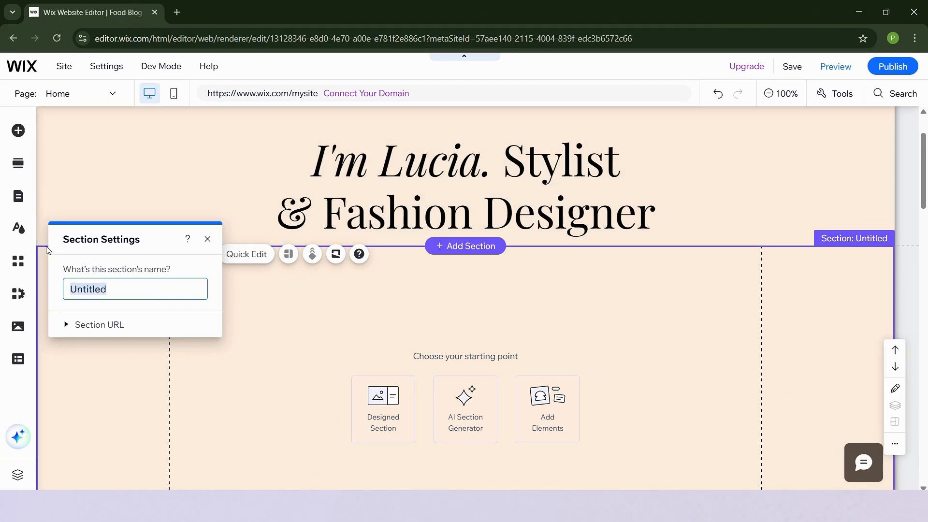
pyautogui.press('BackSpace')
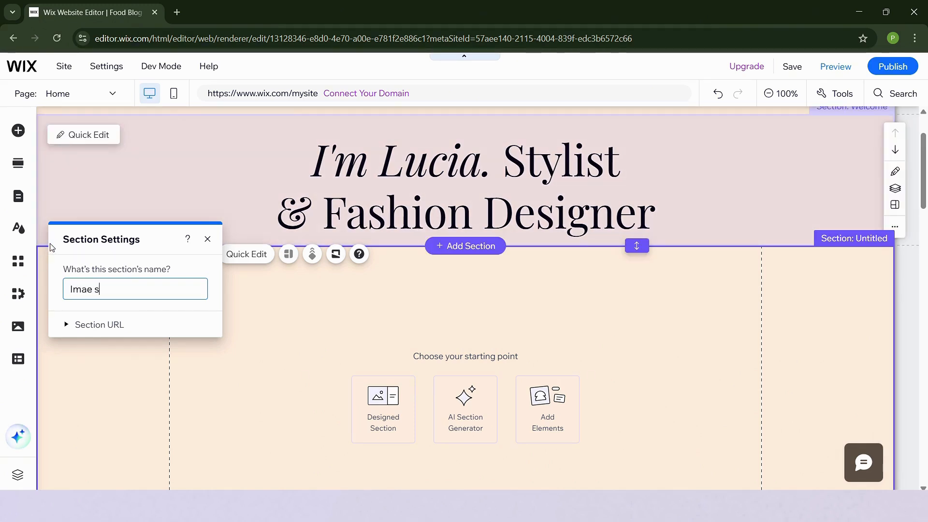
pyautogui.write('Imae section')
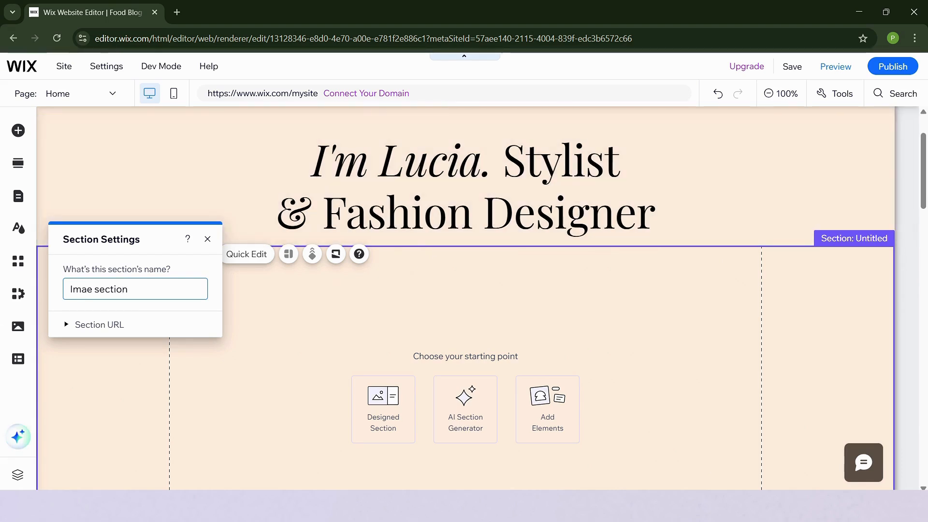
pyautogui.click(85, 289)
pyautogui.write('g')
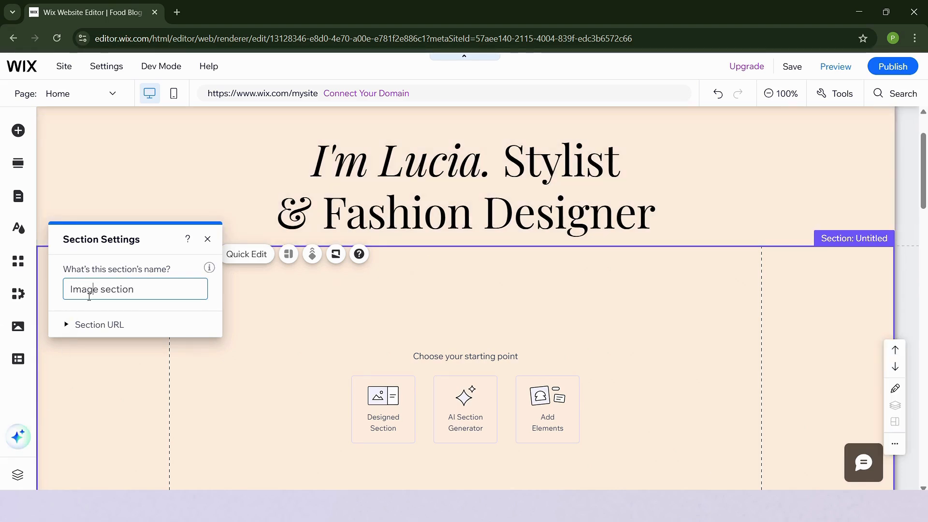
pyautogui.press('Return')
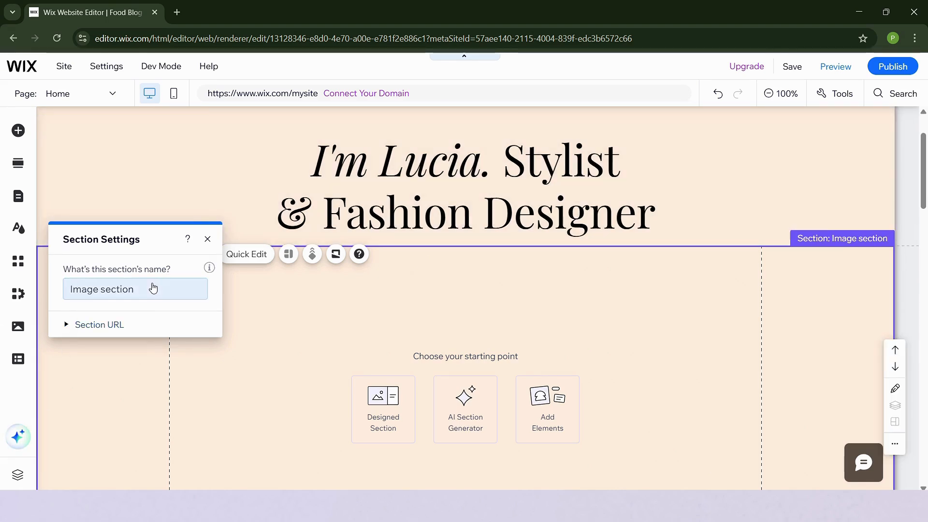
pyautogui.click(208, 238)
# - Display the Layers panel again to view the renamed section in the page's layer list
pyautogui.scroll(-2, 465, 329)
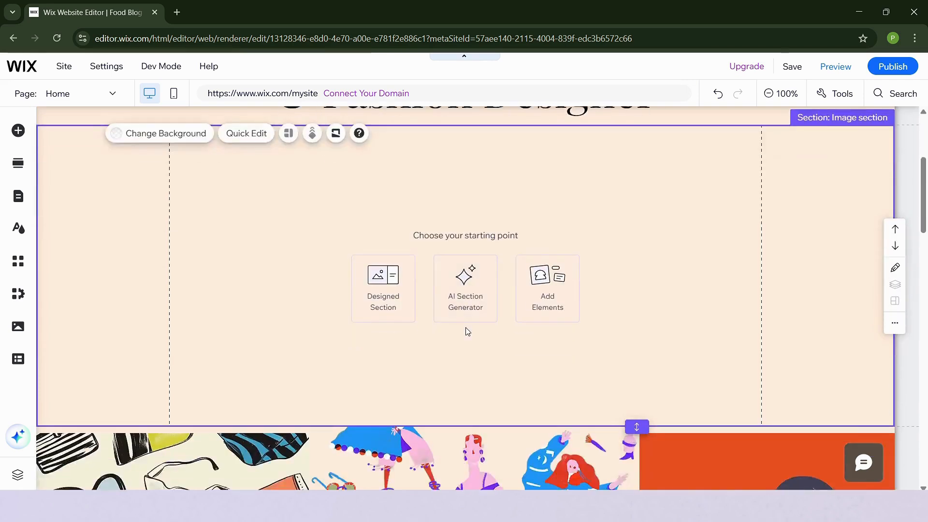
pyautogui.scroll(2, 465, 329)
pyautogui.scroll(-3, 466, 331)
pyautogui.scroll(2, 356, 356)
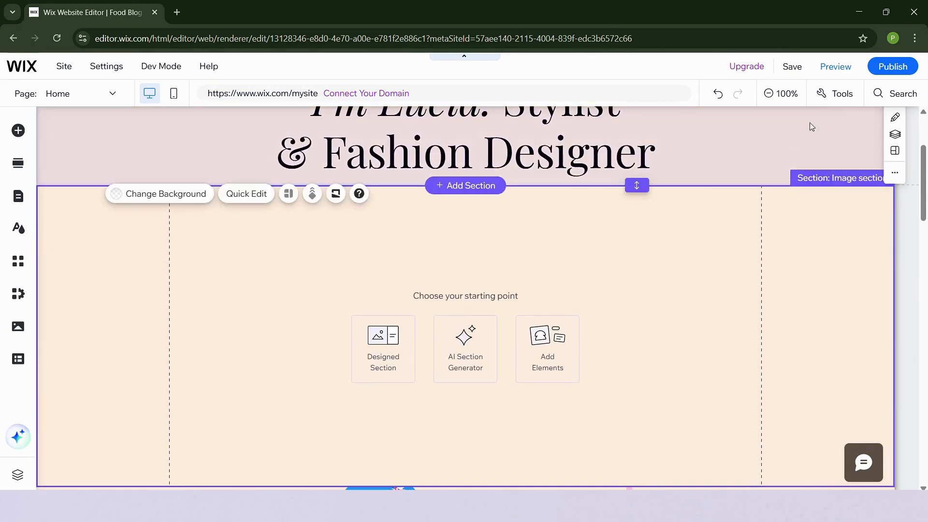
pyautogui.click(831, 95)
pyautogui.click(849, 152)
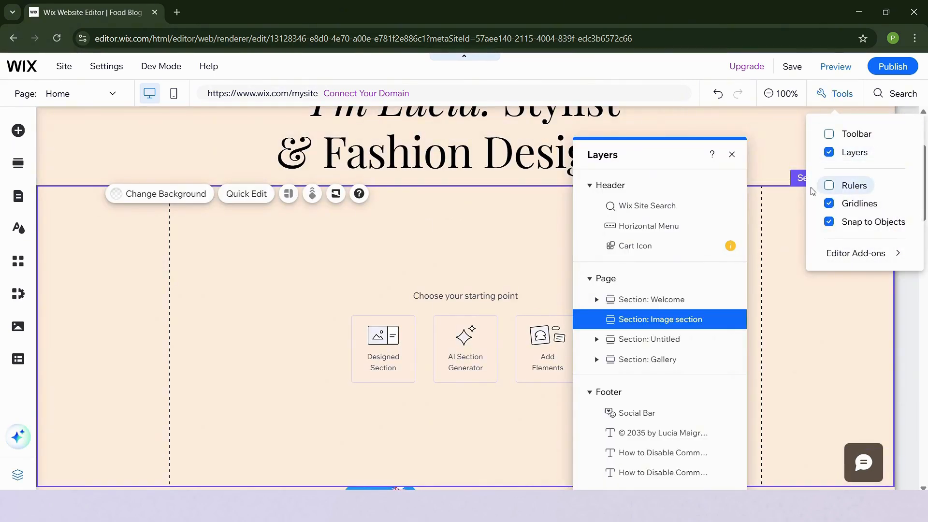